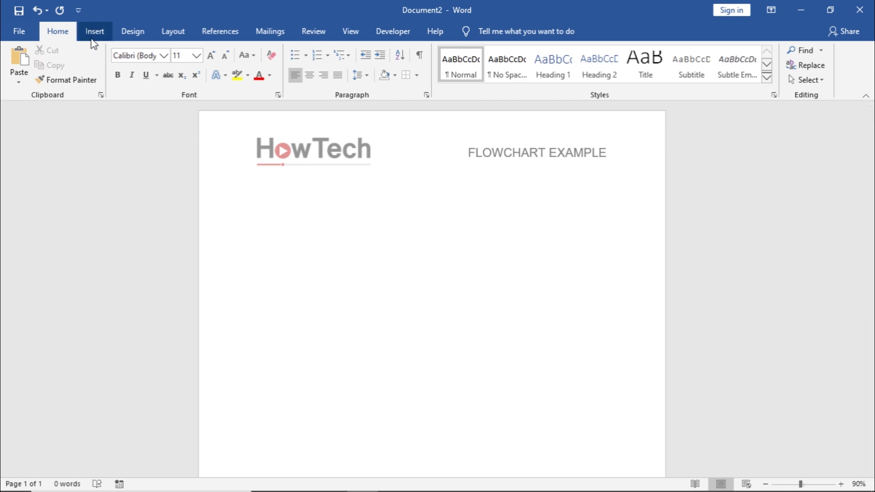
Step: Insert a Hierarchy > Organization Chart SmartArt graphic below the FLOWCHART EXAMPLE heading
click(93, 38)
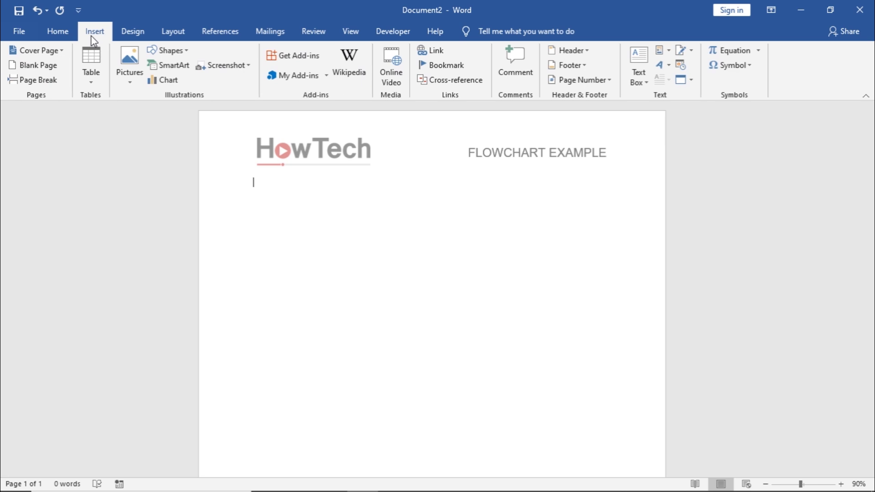
click(174, 69)
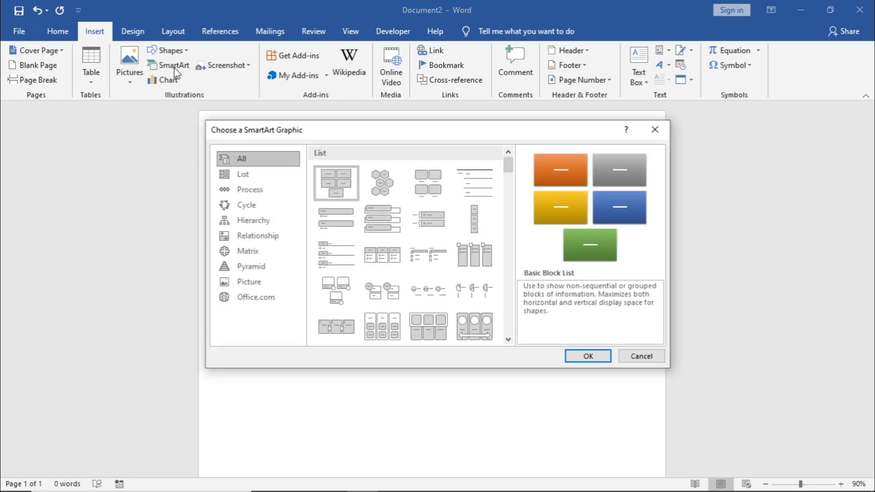
click(248, 223)
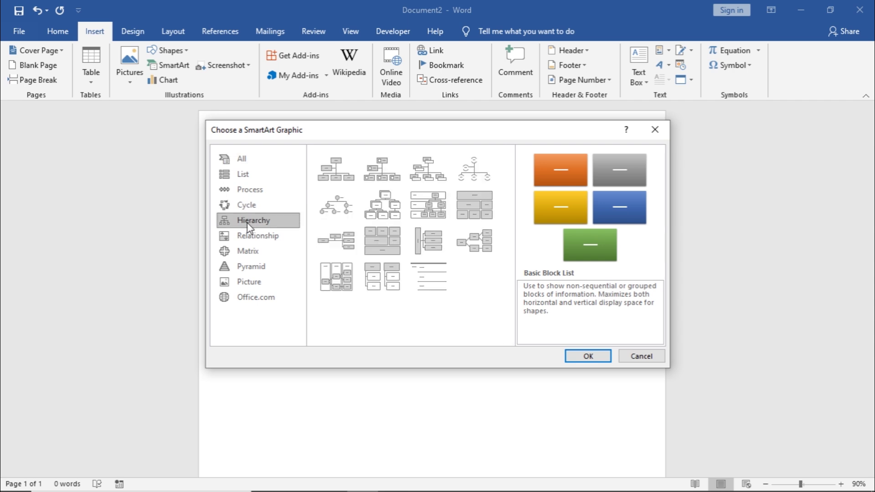
double_click(342, 172)
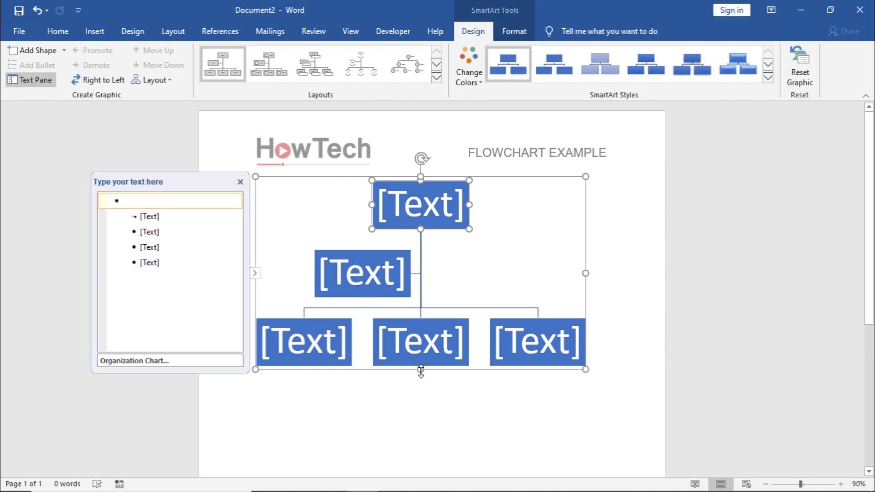
Step: Stretch the SmartArt frame taller and delete the four lower placeholder entries, leaving one box
drag(414, 370, 420, 475)
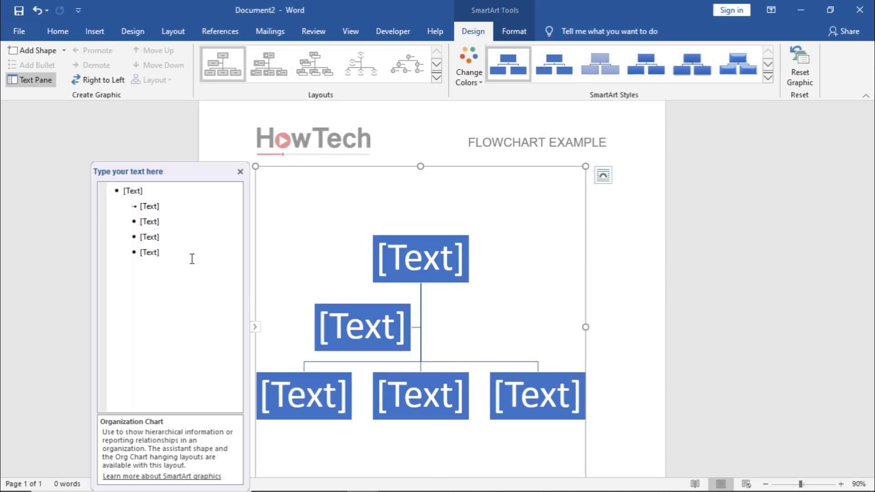
drag(141, 246, 135, 187)
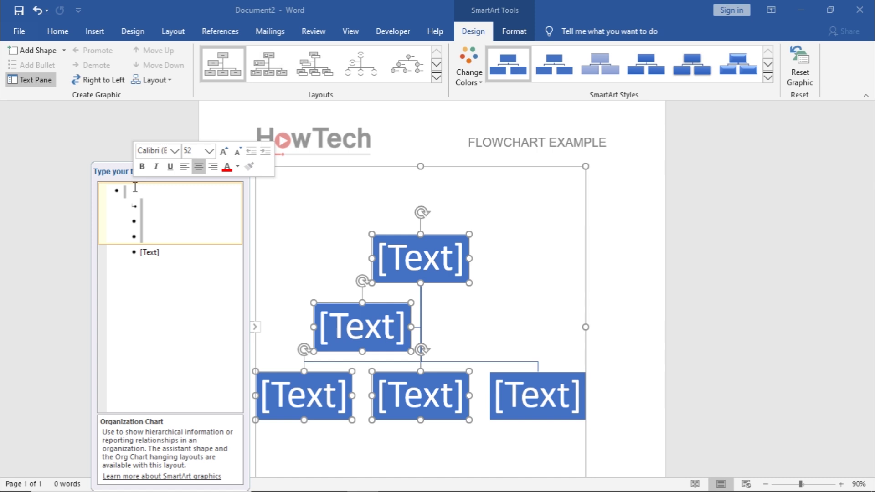
key(Delete)
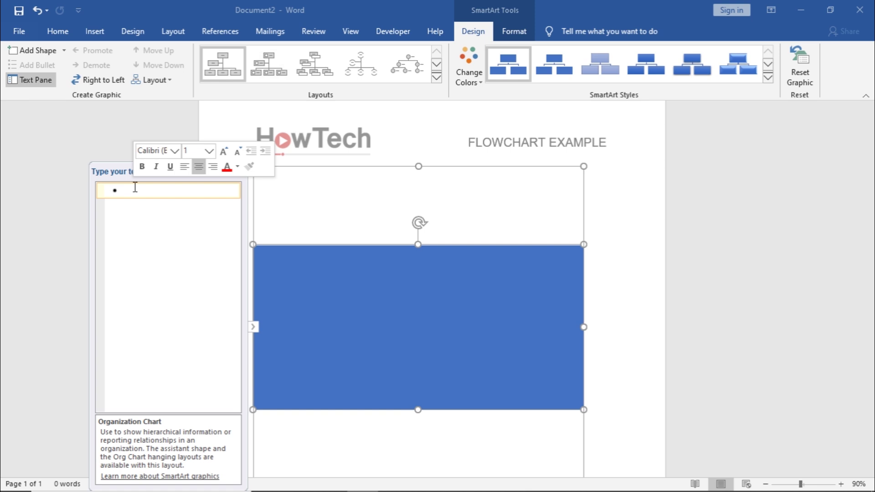
Step: Enter 'Start' with 'Is the username / password correct?' nested beneath it
text(Start)
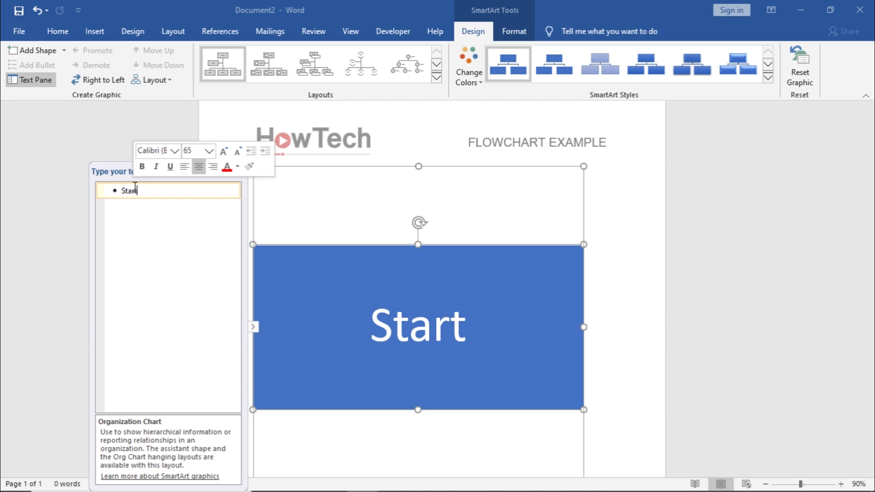
key(Return)
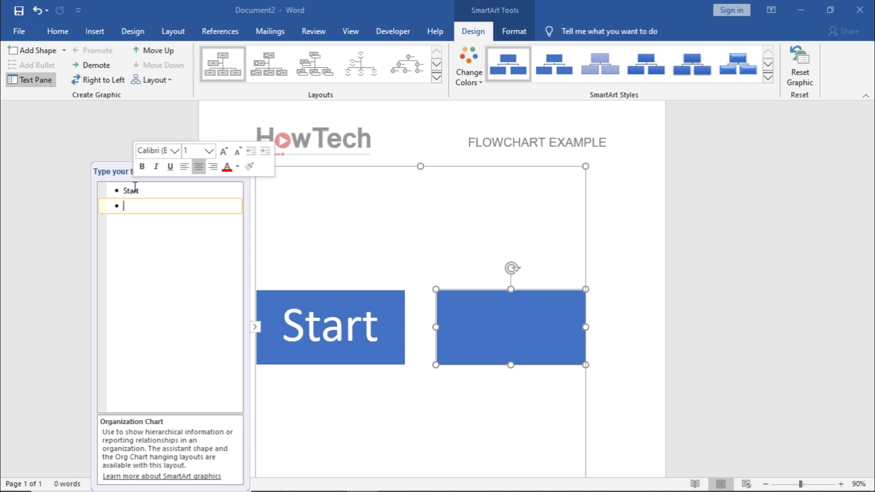
key(Tab)
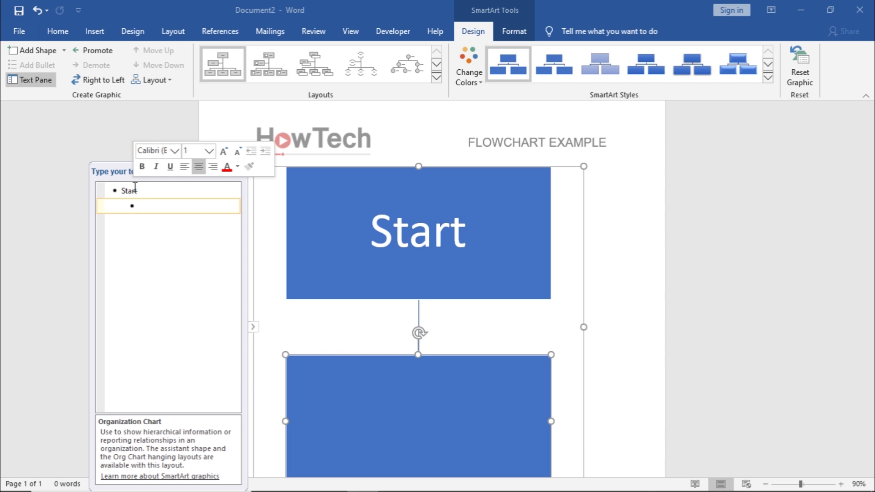
text(Is)
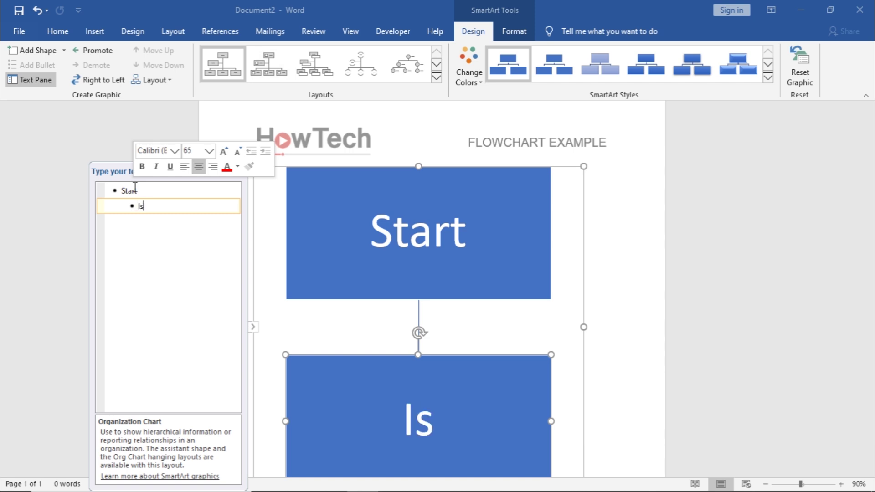
text( the username )
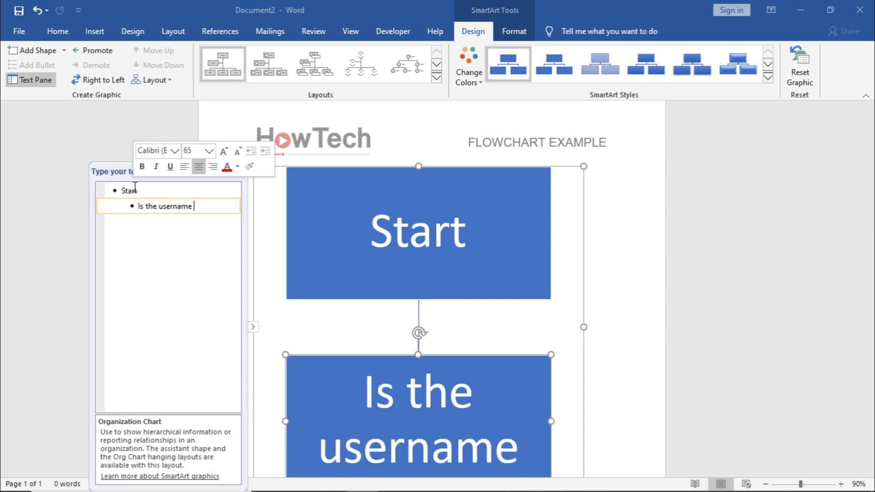
text(/ password correct?)
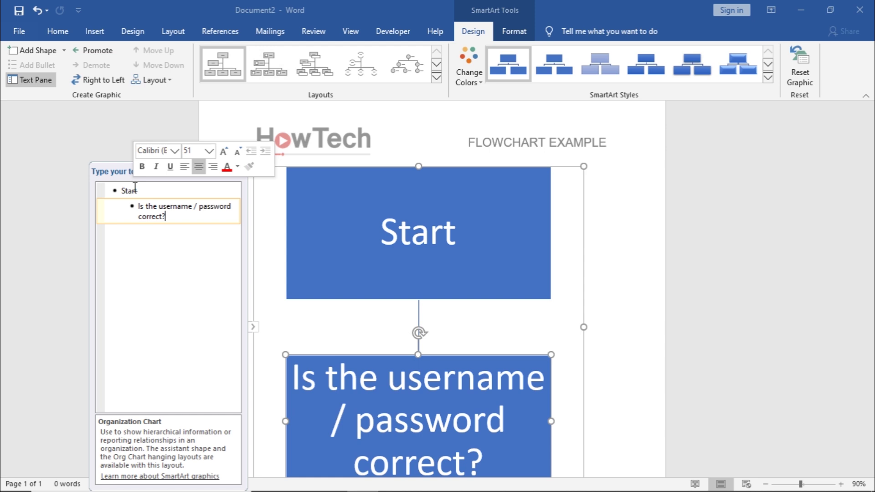
Step: Add 'Yes' and 'No' branch boxes under the question
key(Return)
key(Tab)
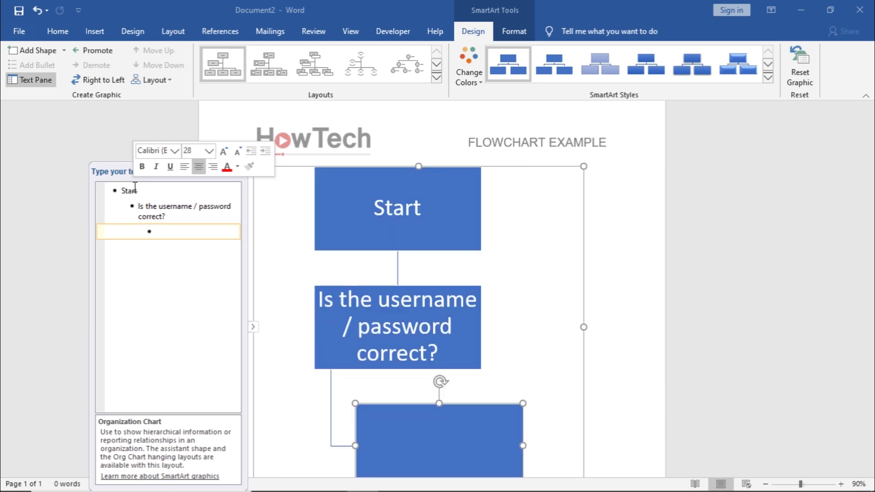
text(Yes)
key(Return)
text(No)
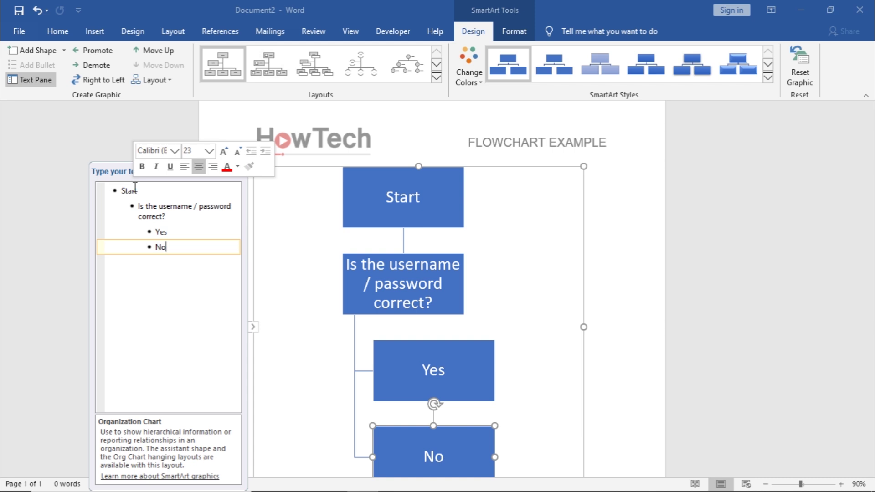
Step: Nest 'Login user' under Yes and 'Show error' under No
click(173, 232)
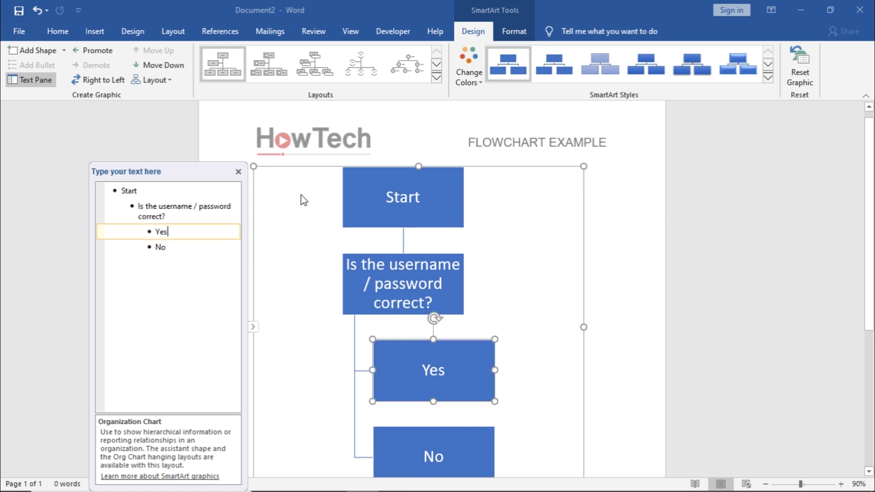
key(Return)
key(Tab)
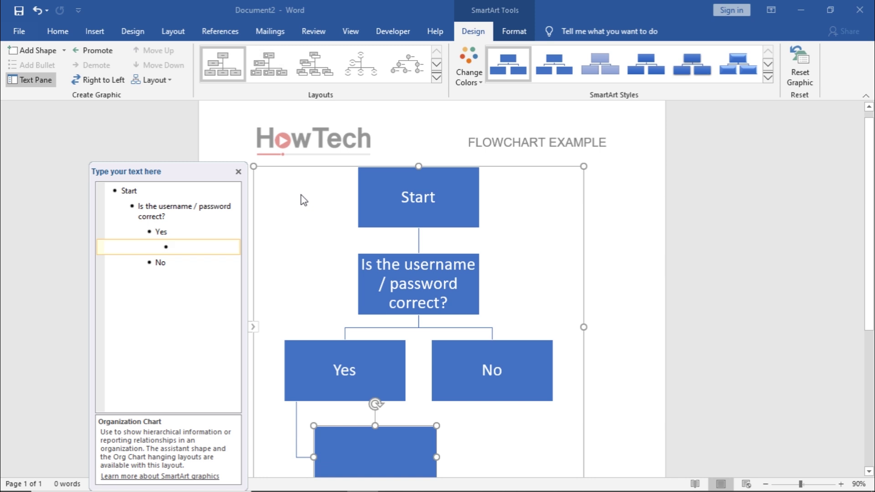
text(Login user)
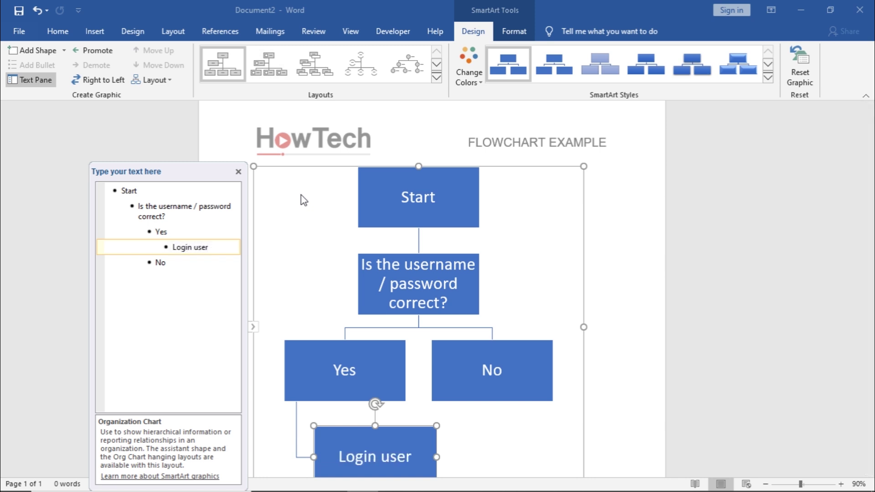
click(182, 263)
key(Return)
key(Tab)
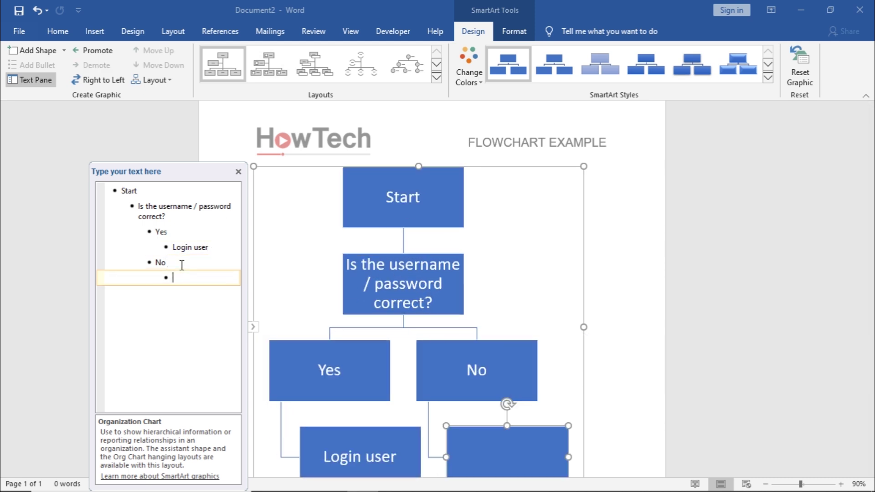
text(Show error)
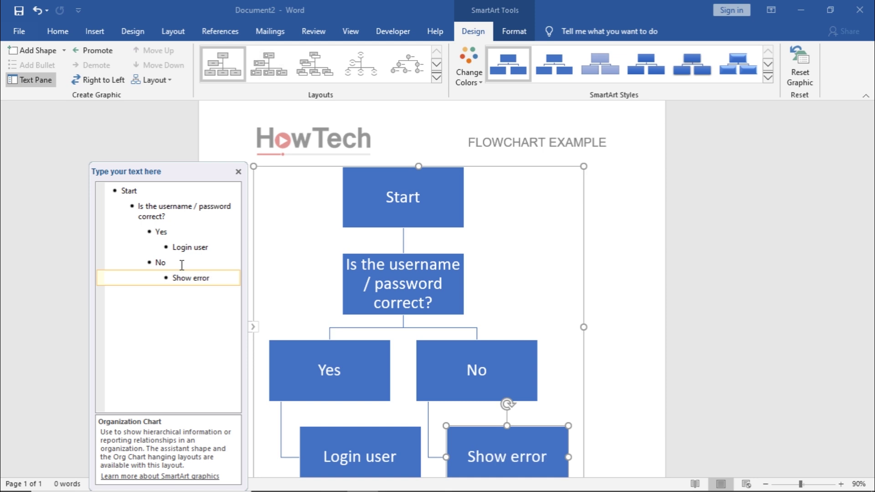
Step: Add an 'End' box below Show error and another below Login user
key(Return)
text(End)
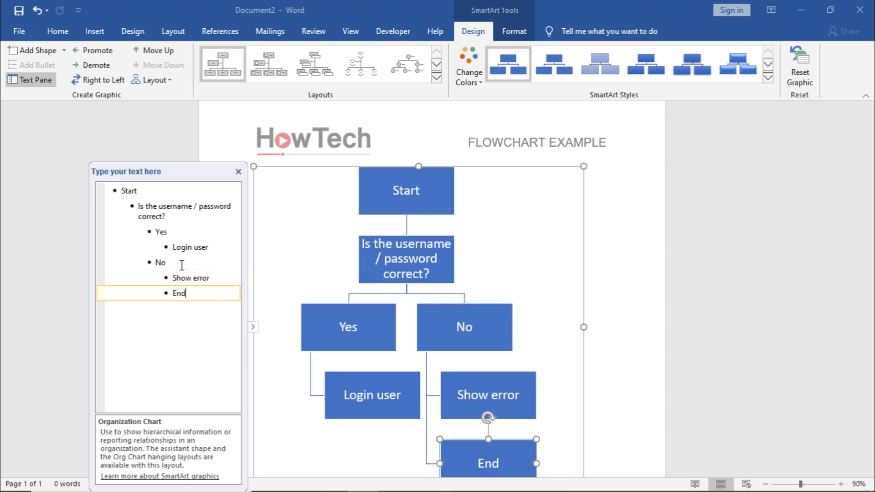
click(211, 247)
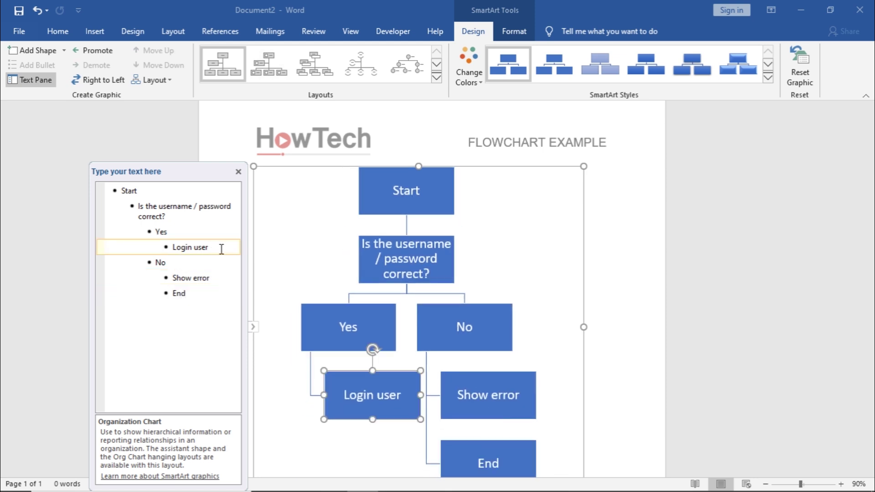
key(Return)
text(End)
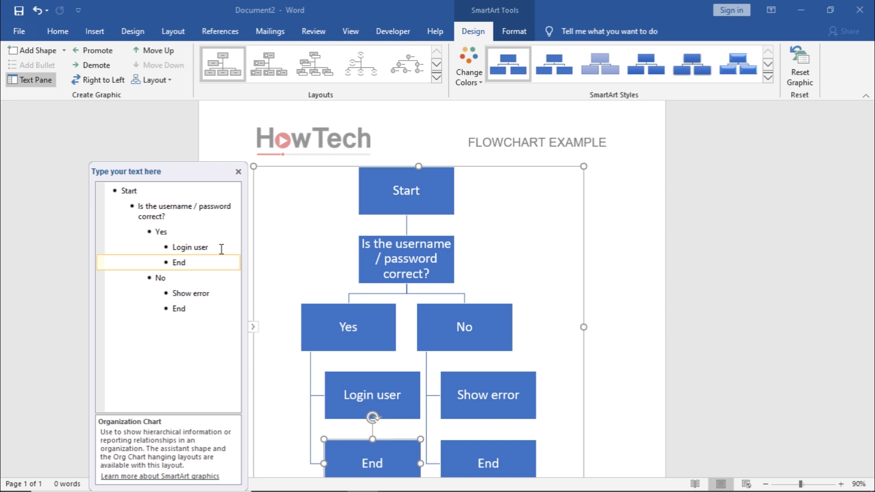
Step: Change the Start box and both End boxes to the Flowchart: Terminator shape
click(392, 212)
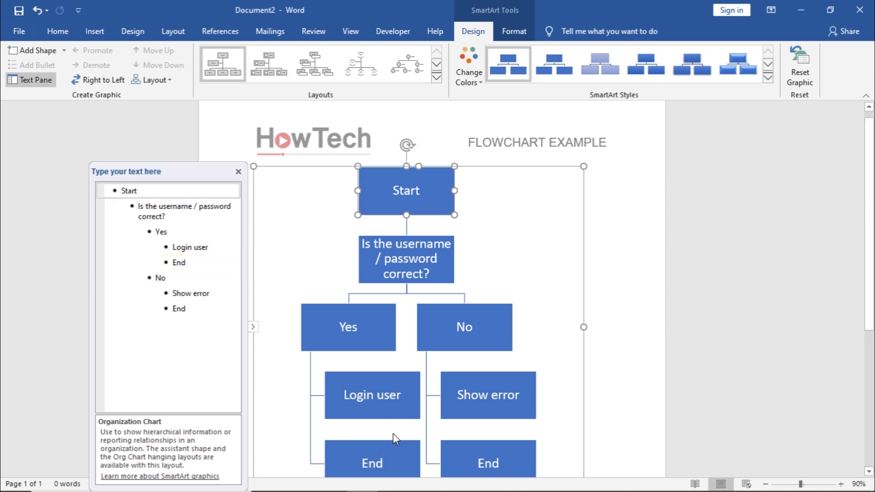
ctrl+click(391, 450)
ctrl+click(459, 449)
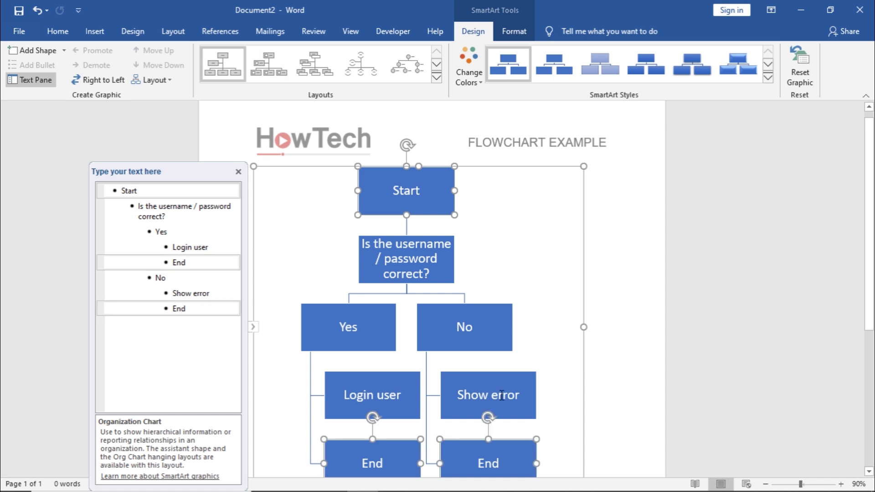
click(521, 30)
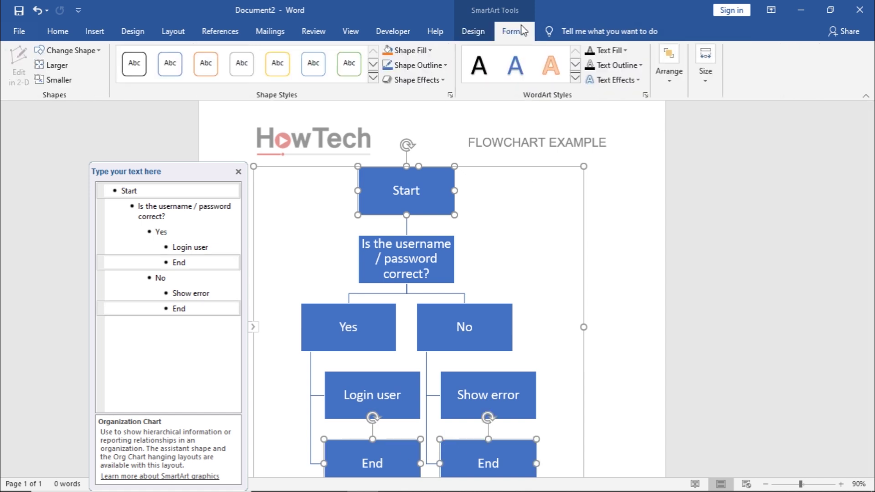
click(94, 51)
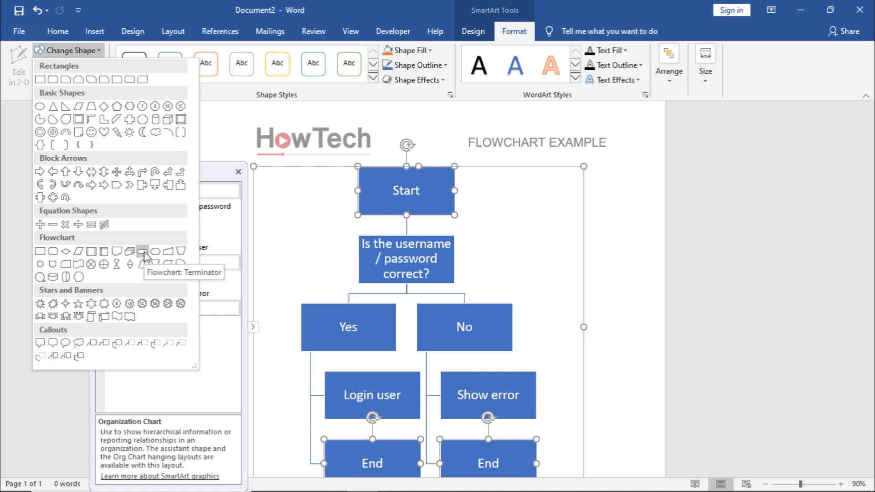
click(143, 251)
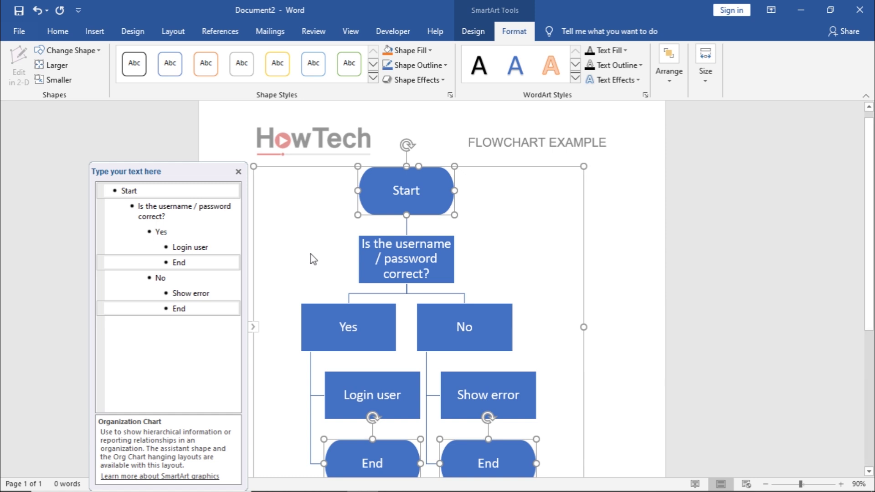
Step: Change the username/password question box to an enlarged Flowchart: Decision diamond
click(377, 276)
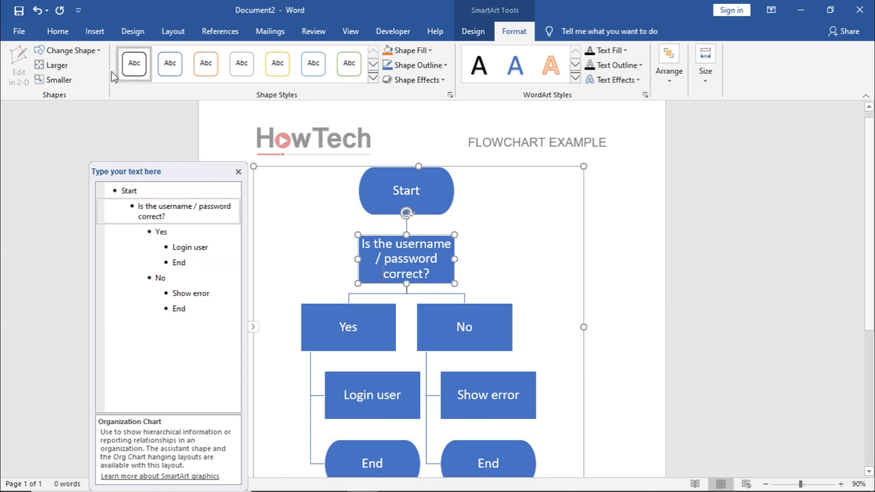
click(94, 54)
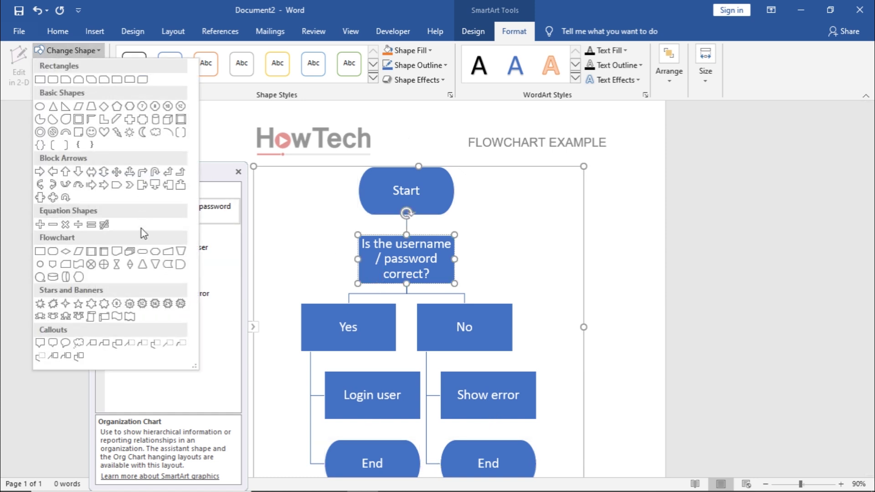
click(66, 252)
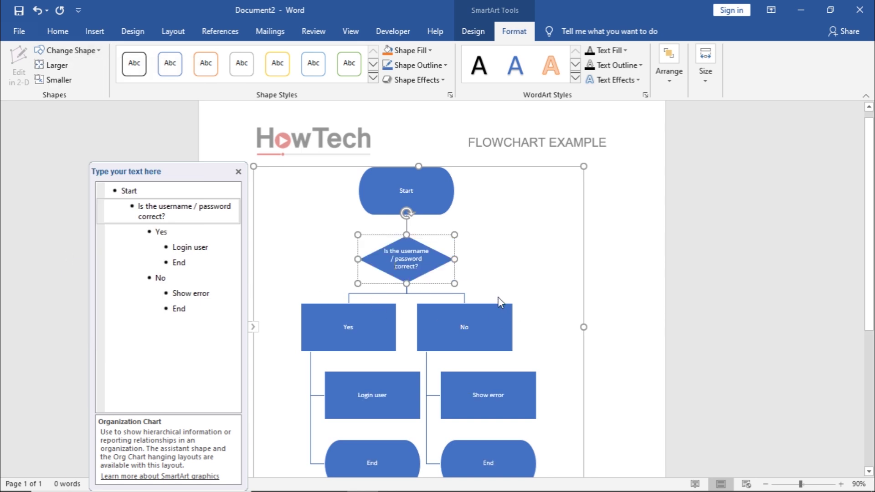
drag(454, 283, 474, 302)
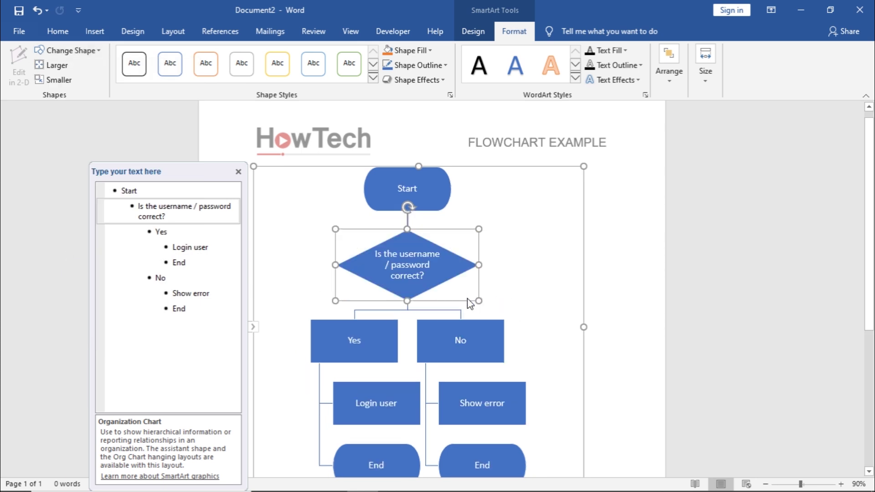
click(583, 259)
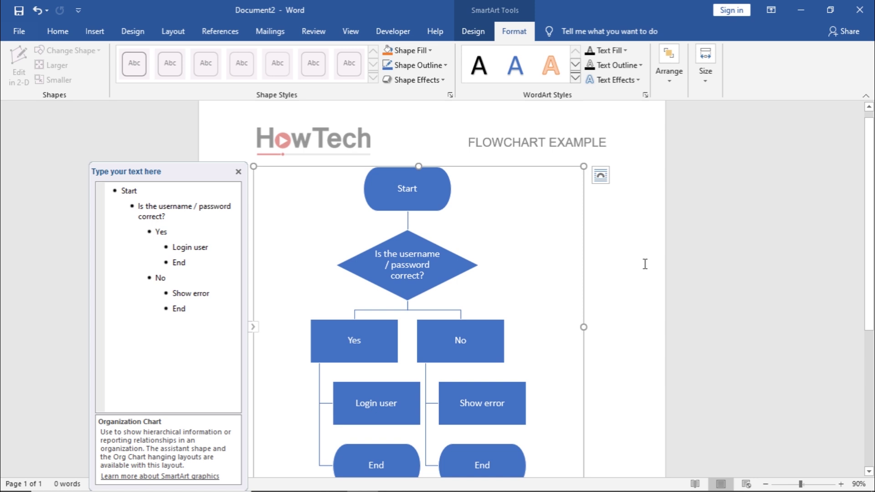
scroll(595, 255, down, 1)
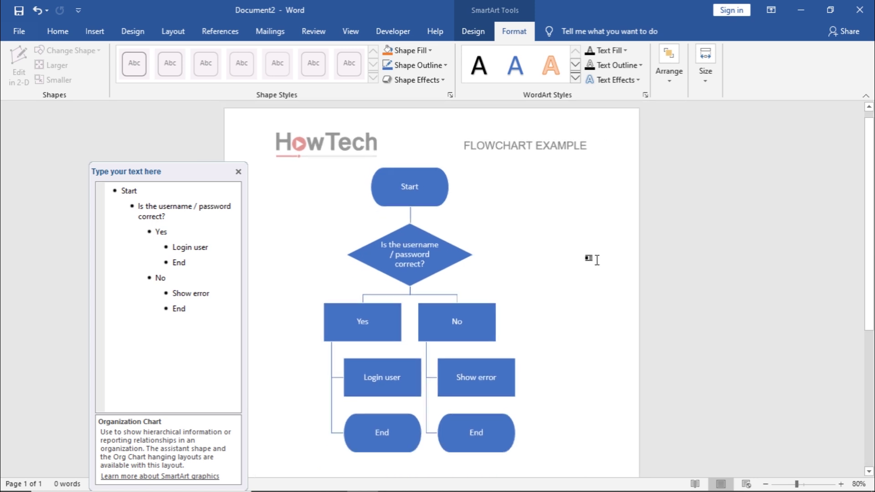
Step: Give all six selected connector lines right-pointing arrowheads via Shape Outline > Arrows
click(412, 217)
ctrl+click(399, 294)
ctrl+click(426, 297)
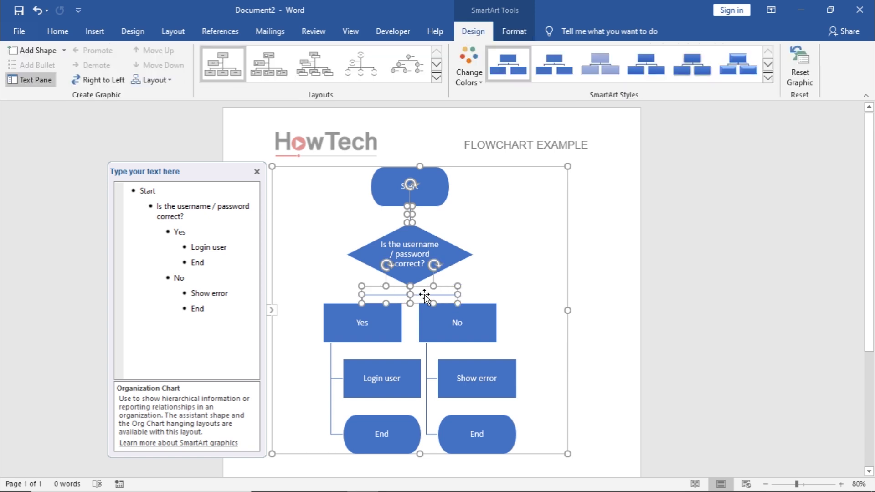
ctrl+click(426, 403)
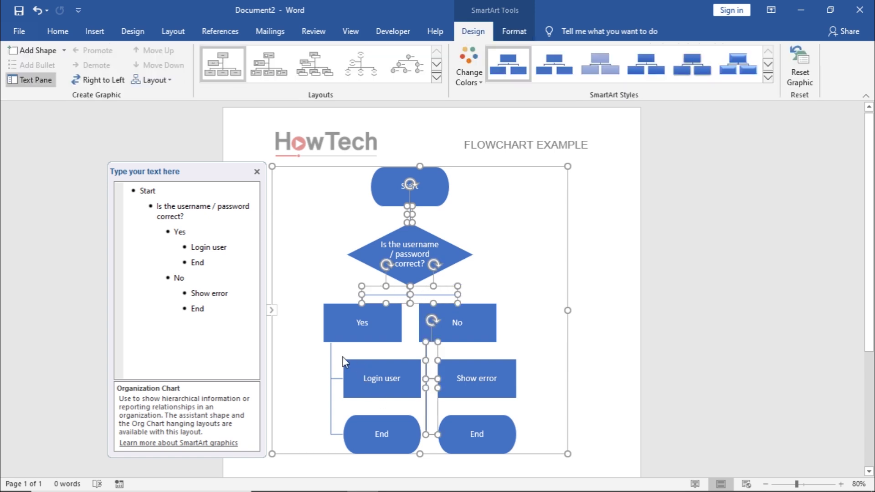
ctrl+click(330, 358)
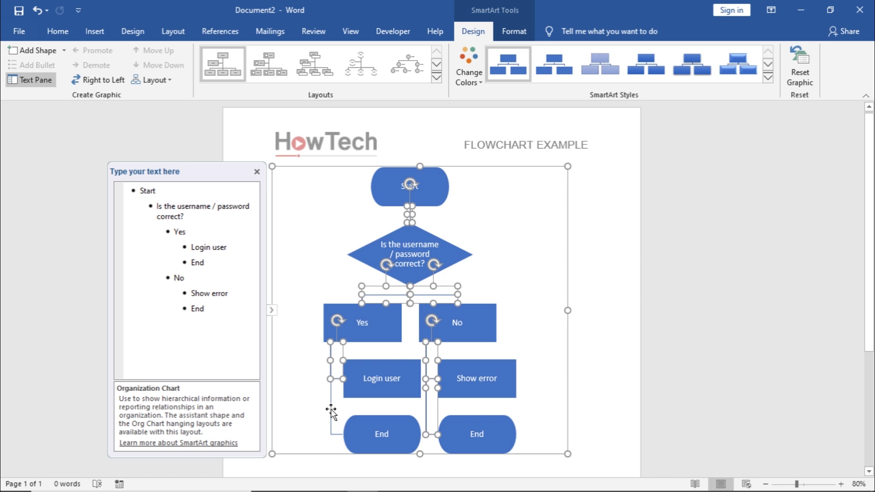
ctrl+click(331, 412)
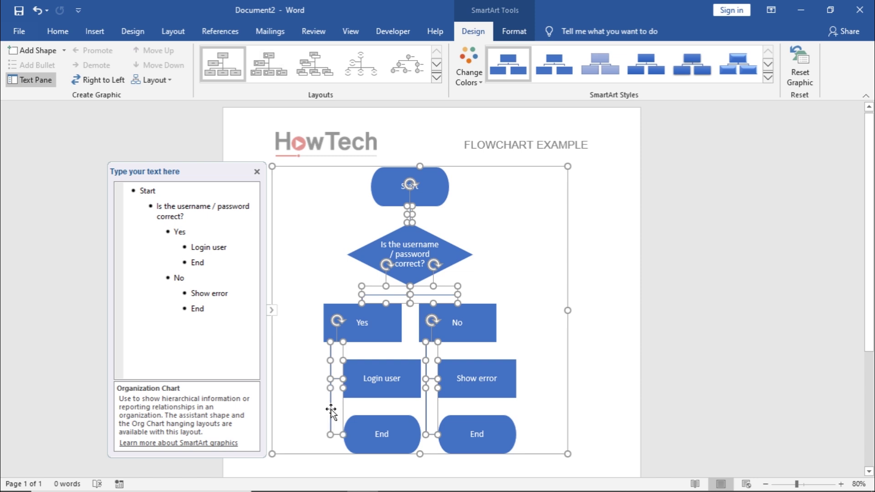
click(503, 33)
click(439, 65)
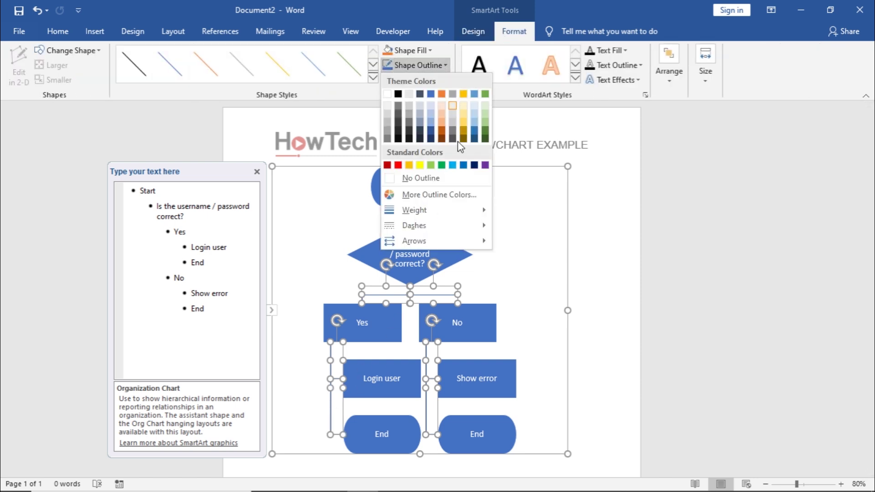
mouse_move(448, 243)
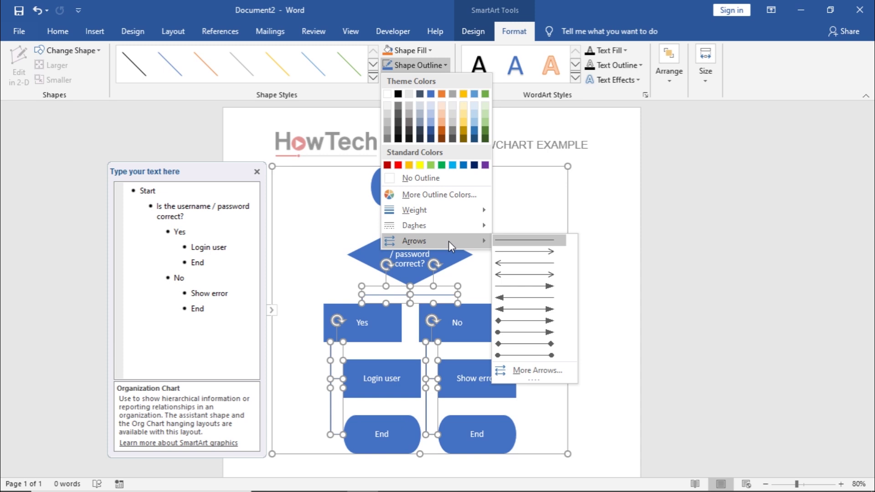
click(505, 255)
click(606, 251)
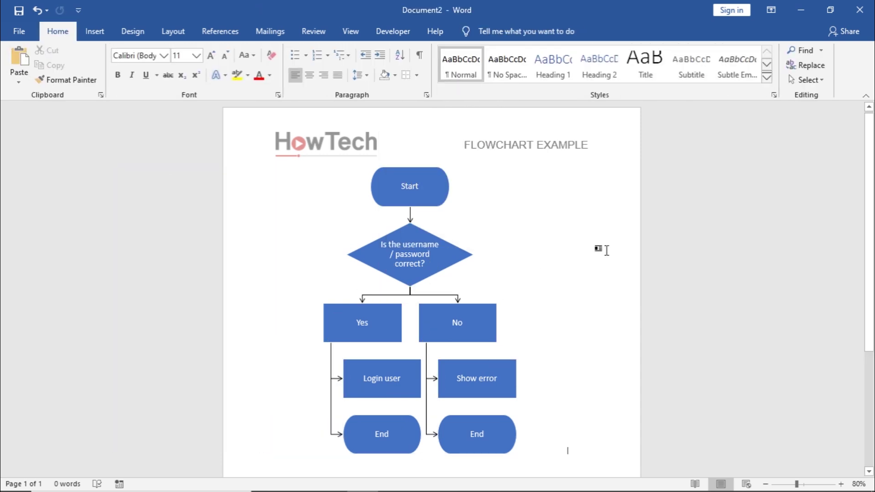